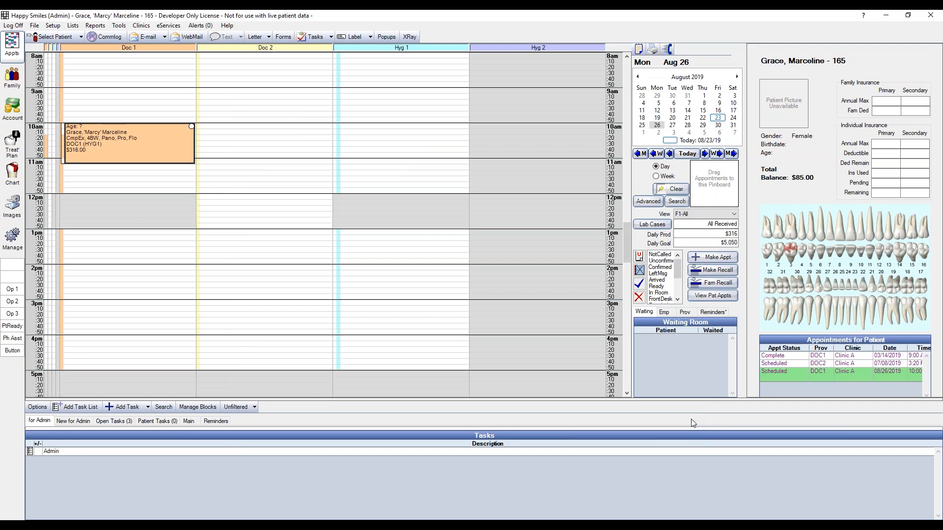
Review the Schedule ASAP option in the patient's Prophy recall in the Family module, then accept and close the recall windows
click(12, 77)
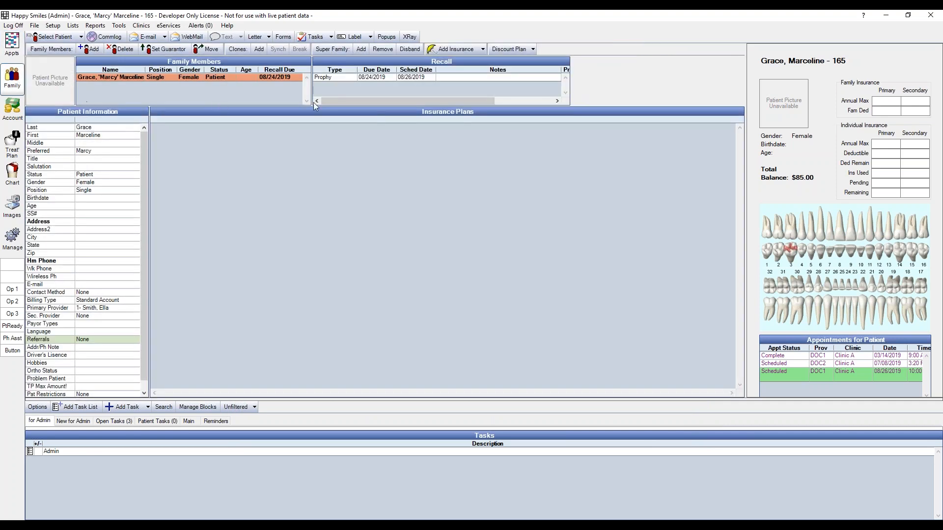
double_click(375, 79)
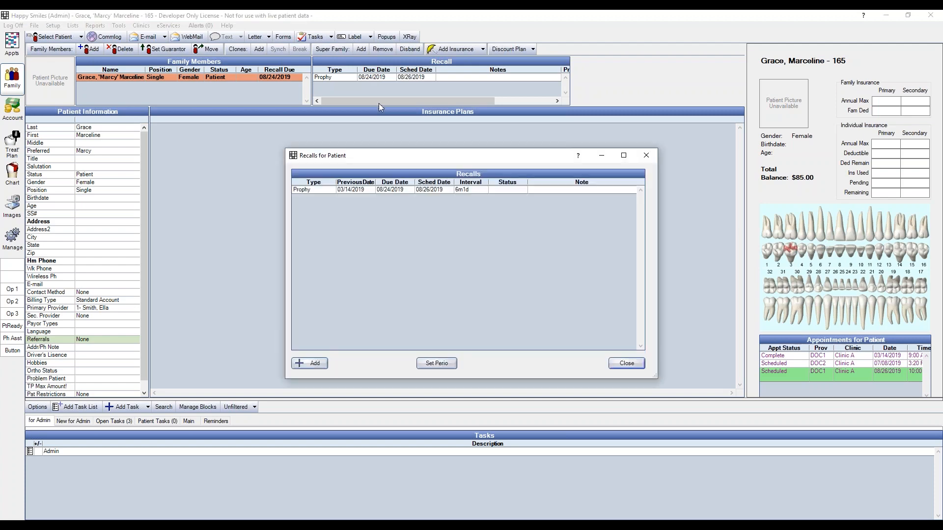
double_click(407, 189)
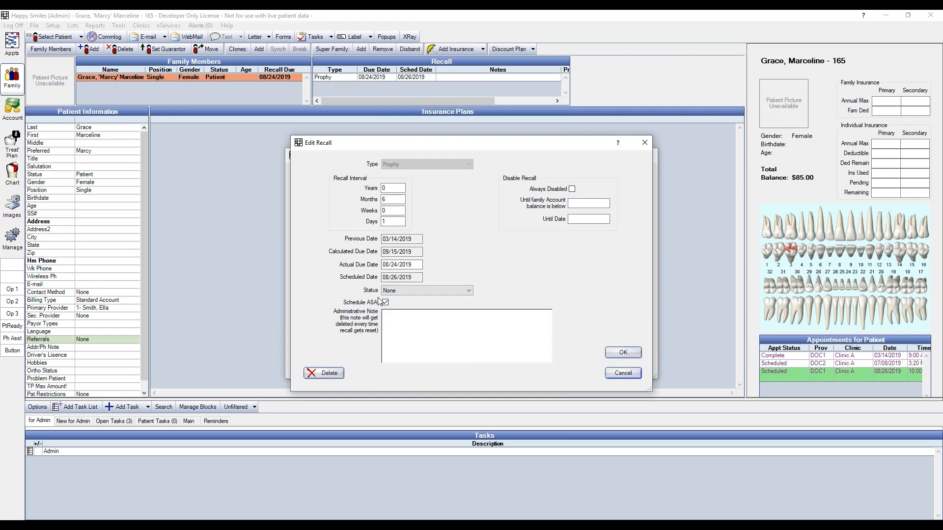
click(622, 353)
click(632, 363)
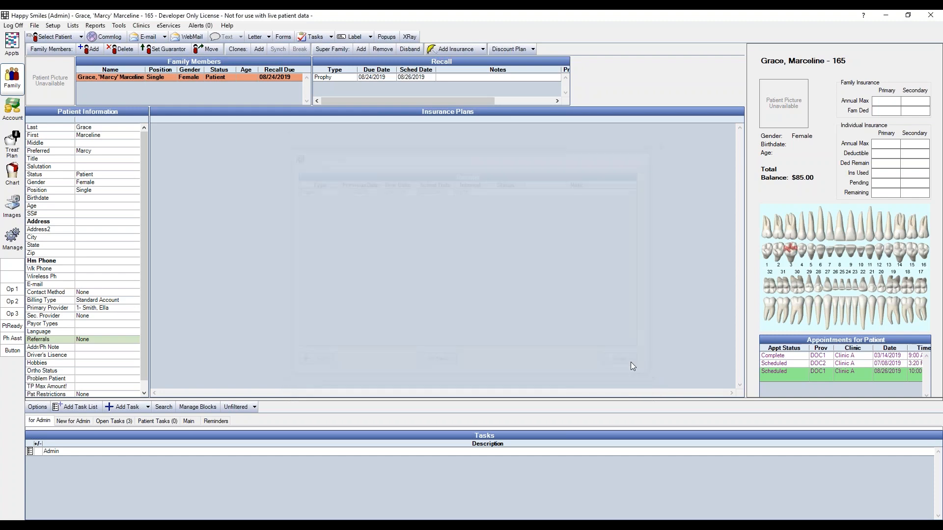
Open the ASAP list from the schedule's appointment lists, set its clinic filter to All, and refresh it
click(13, 49)
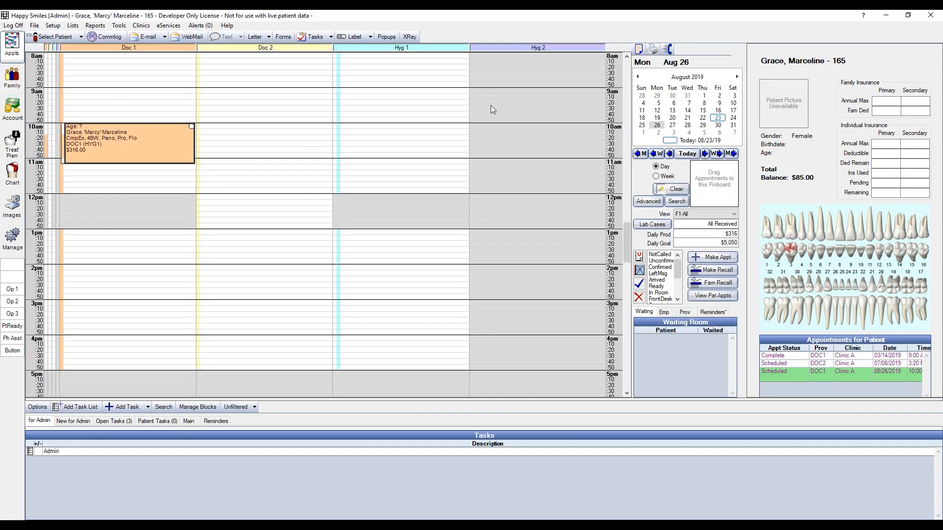
click(638, 49)
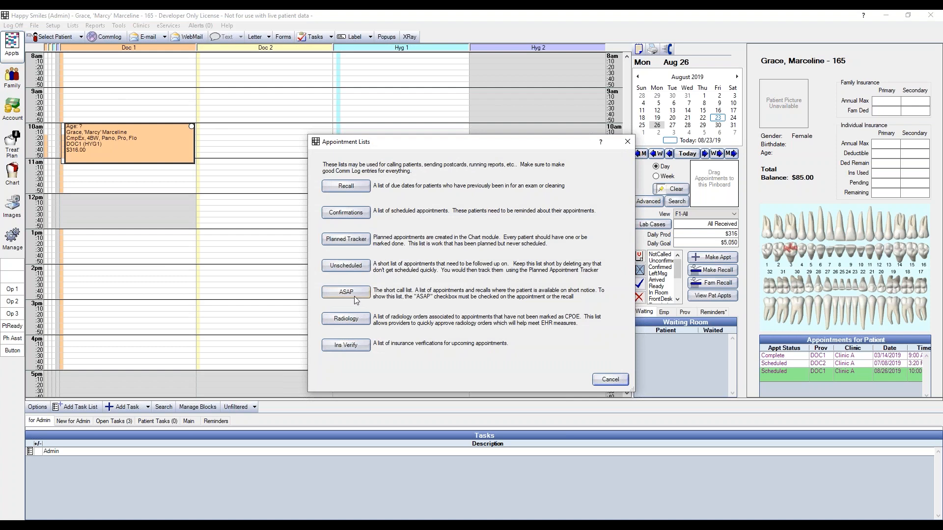
click(354, 296)
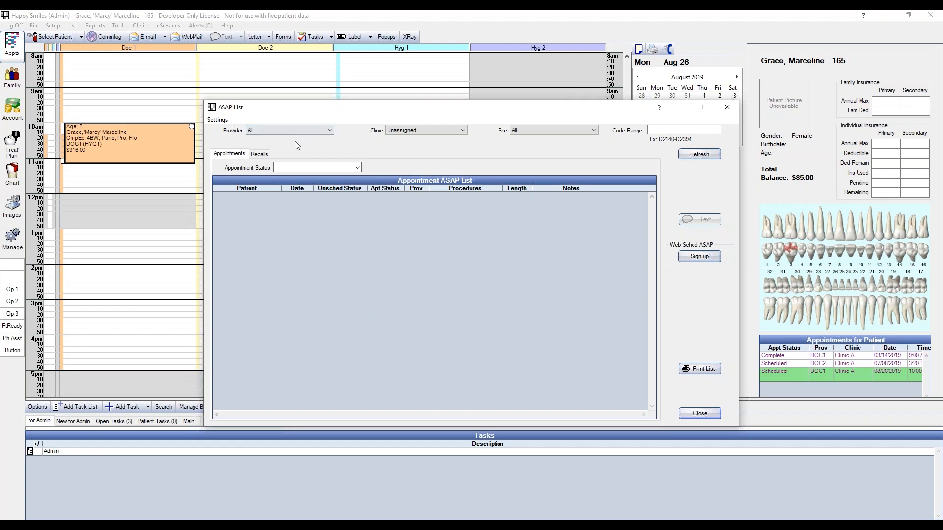
click(401, 131)
click(402, 139)
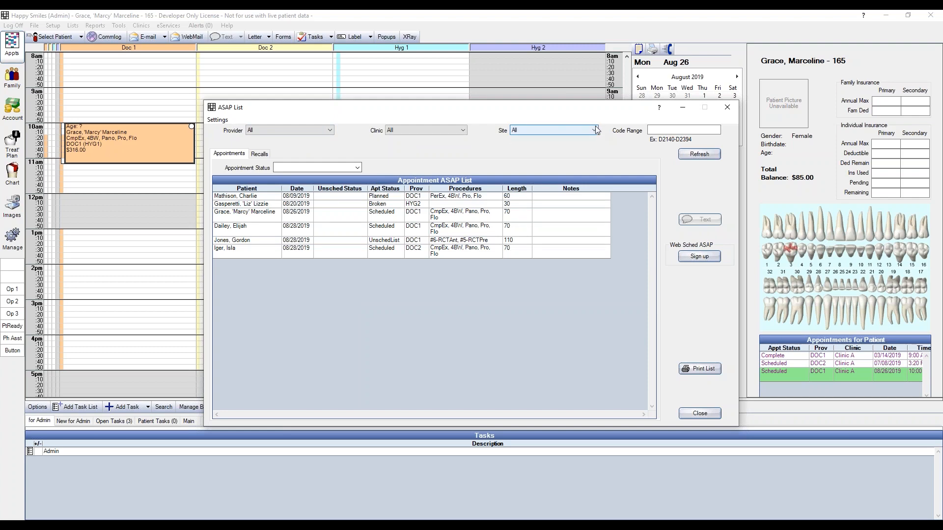
click(664, 131)
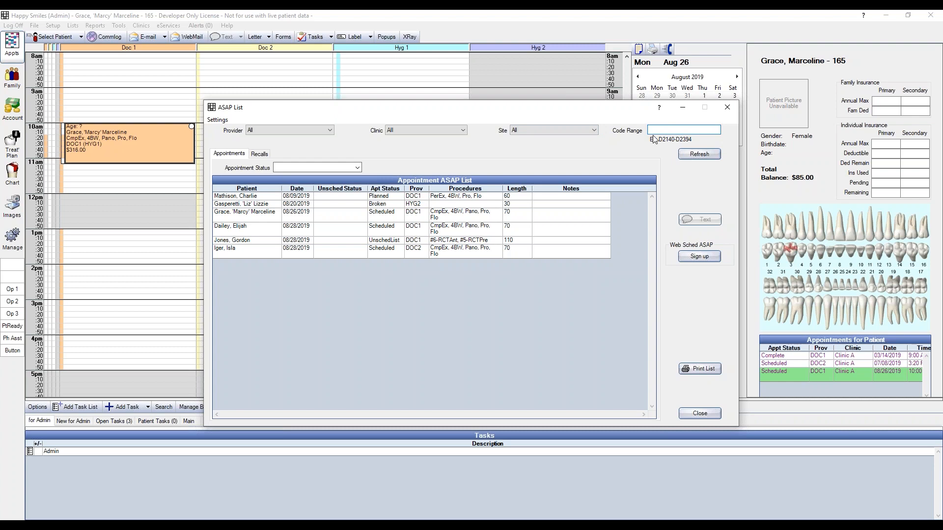
click(714, 158)
Filter the appointment ASAP list by the statuses Scheduled, Planned and UnschedList
click(358, 168)
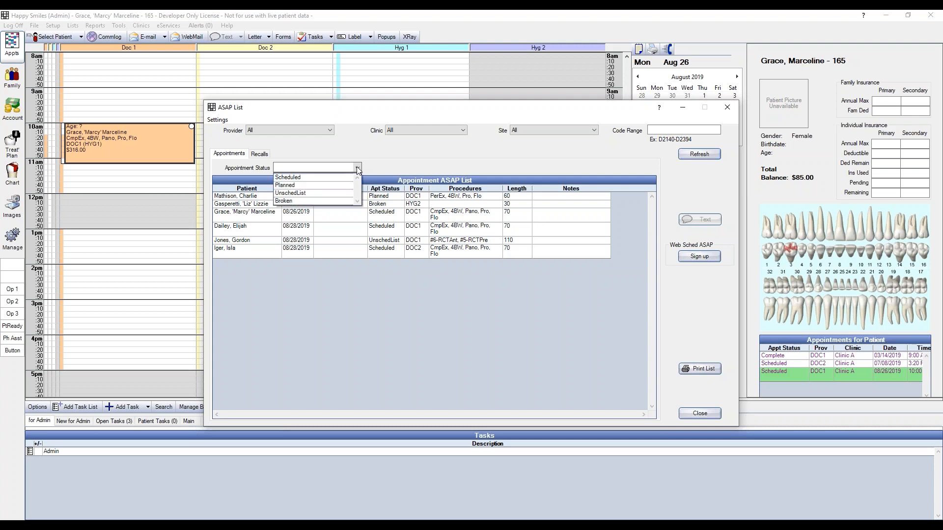
click(346, 176)
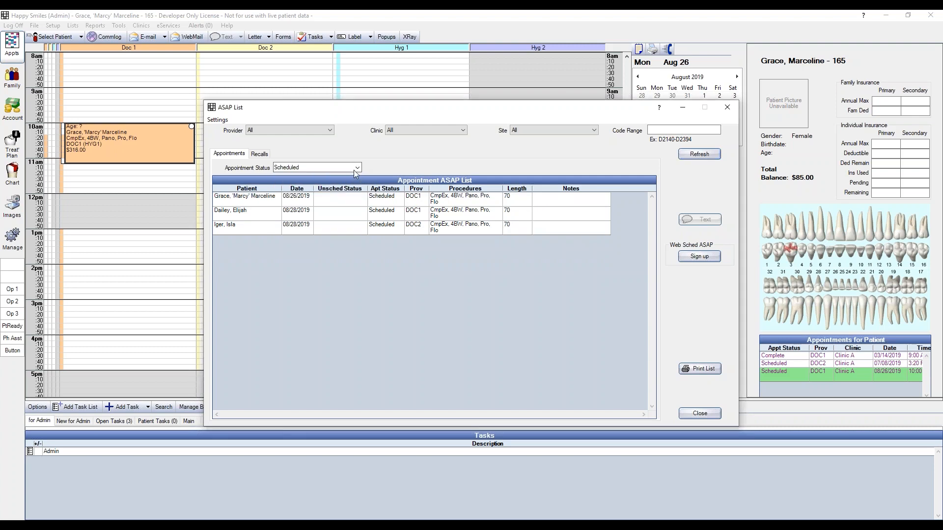
click(346, 168)
click(339, 185)
click(332, 192)
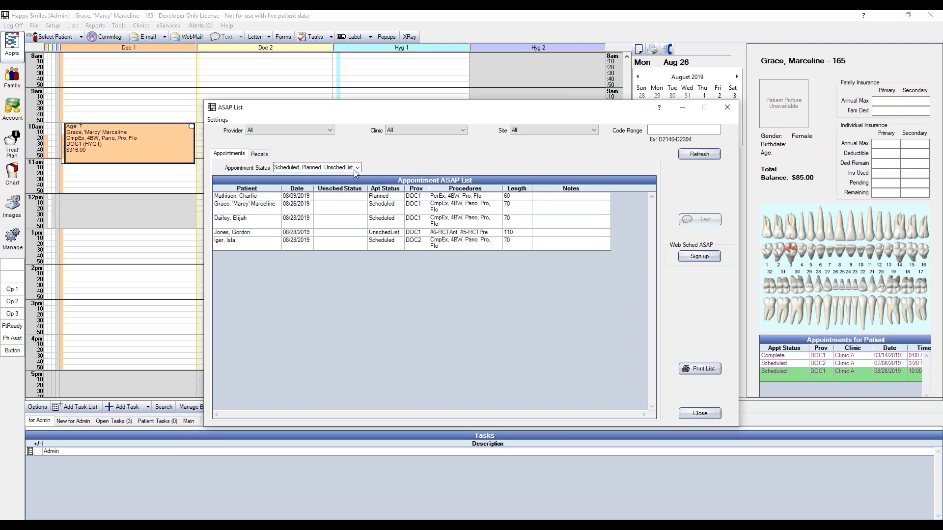
Clear all selected appointment status filters from the ASAP list
click(359, 168)
click(332, 192)
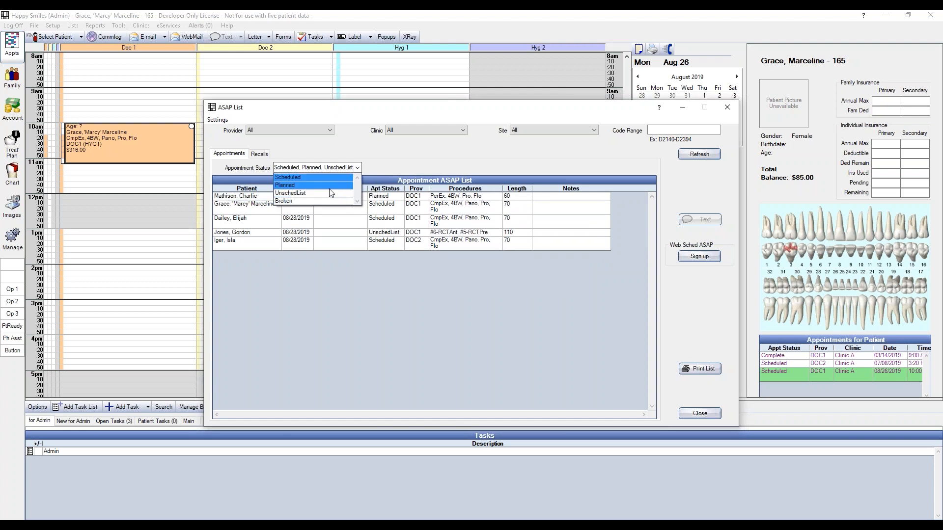
click(332, 185)
click(330, 177)
click(335, 169)
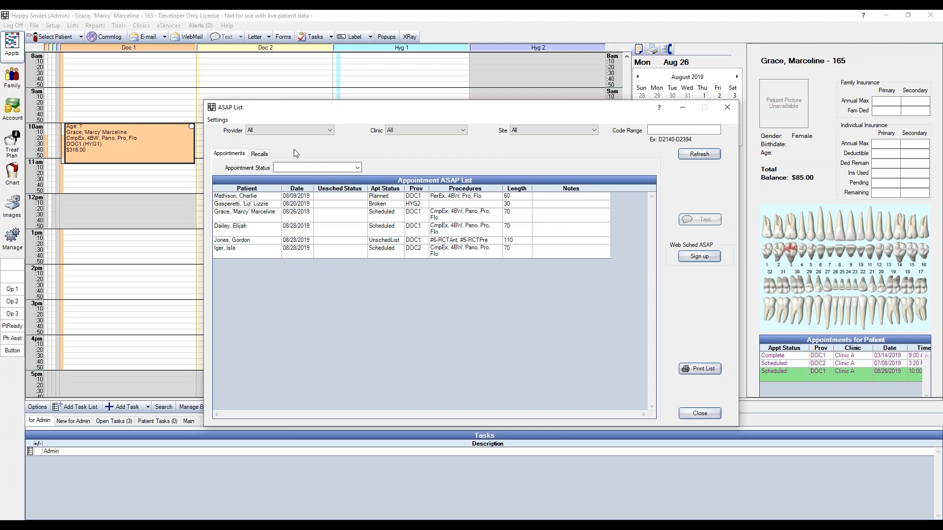
View the recalls part of the ASAP list, then return to its appointments
click(261, 154)
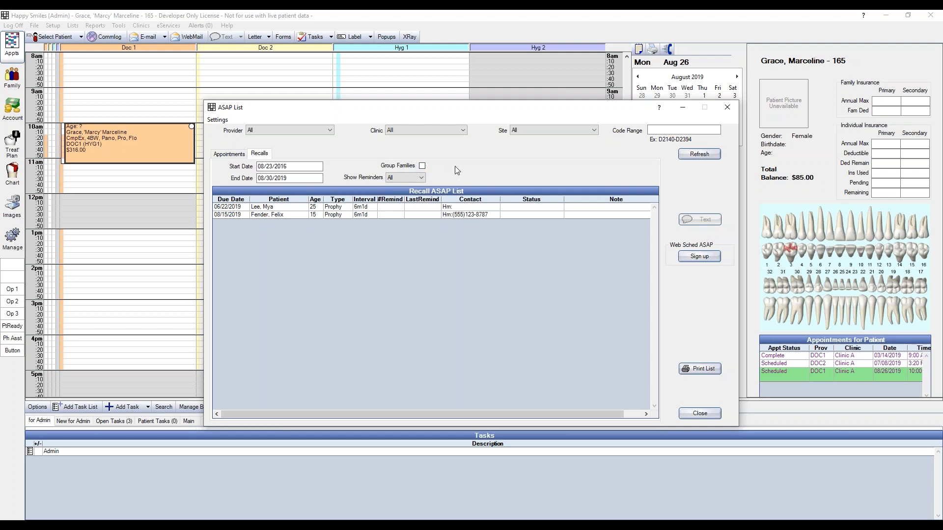
click(236, 155)
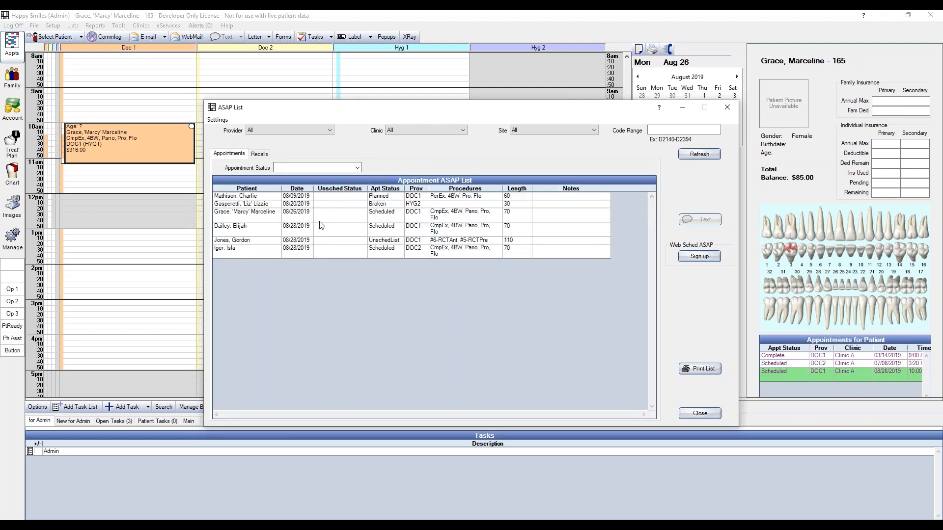
Select the patient of the Planned appointment dated 08/09/2019 in the ASAP list and open their chart
click(413, 198)
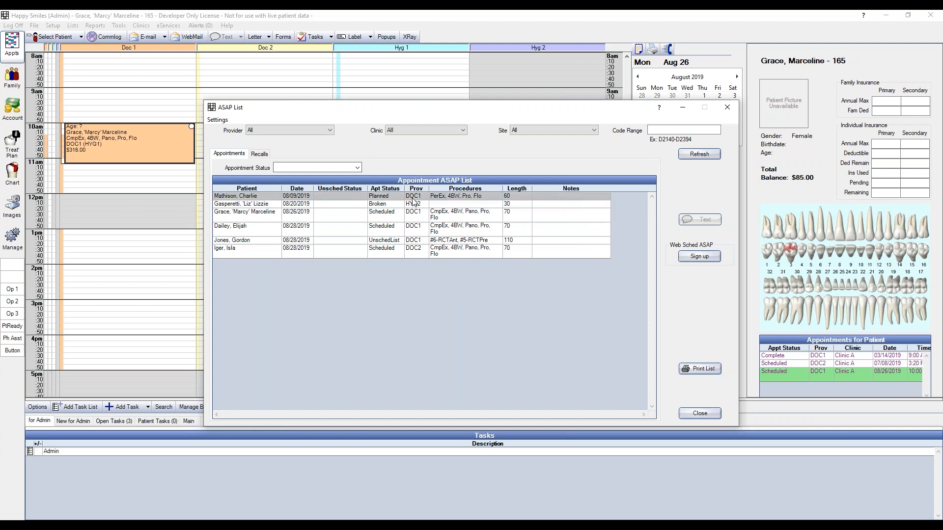
right_click(413, 198)
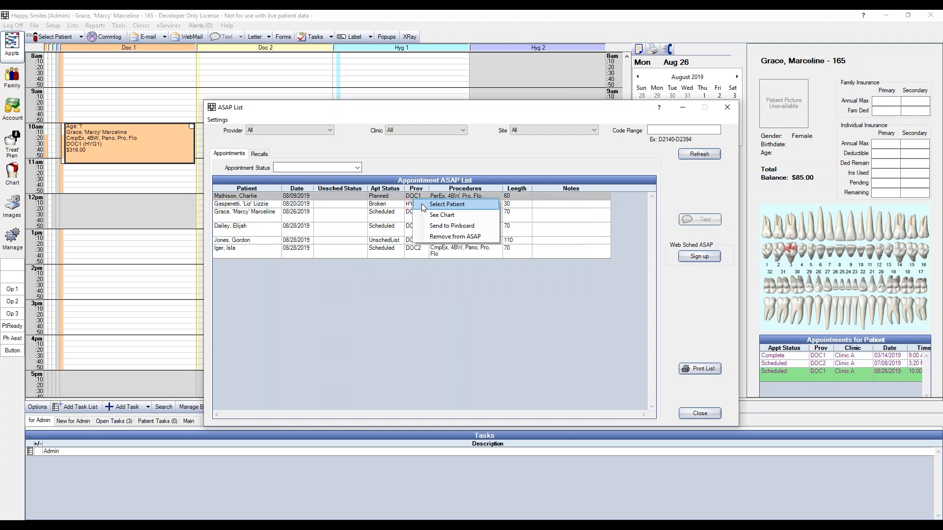
click(421, 203)
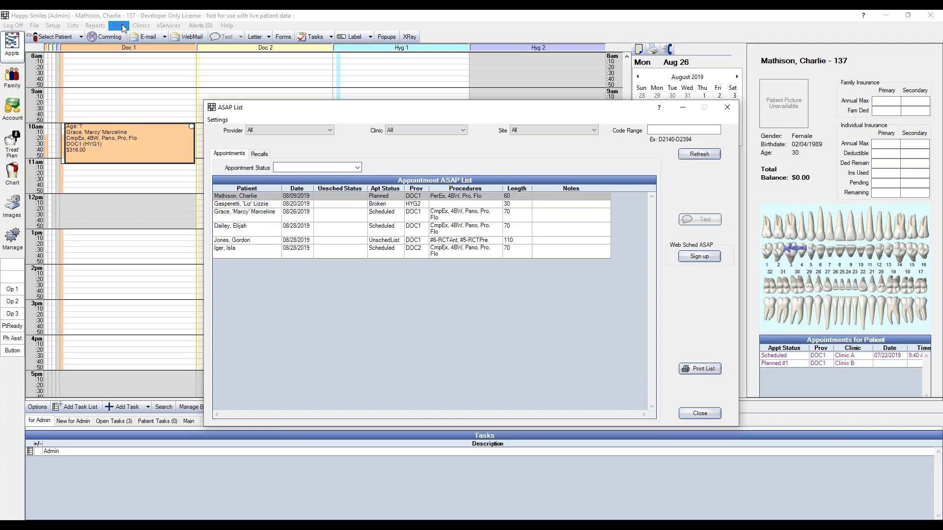
right_click(440, 196)
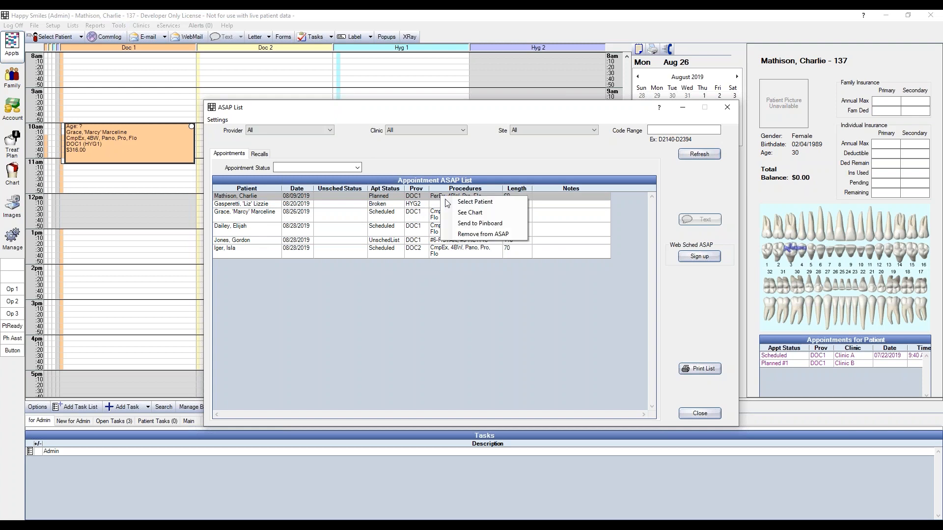
click(469, 212)
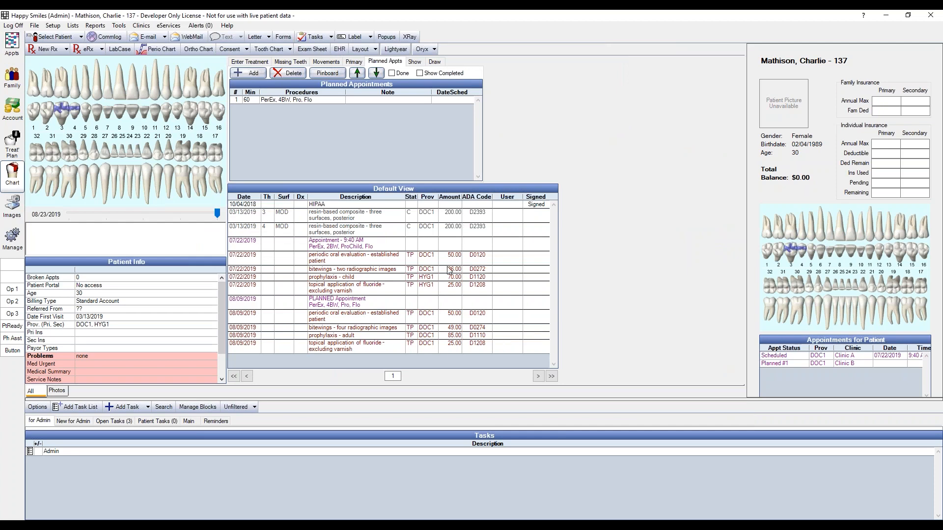
Bring back the ASAP list and send the Planned appointment dated 08/09/2019 to the pinboard
click(399, 526)
click(443, 507)
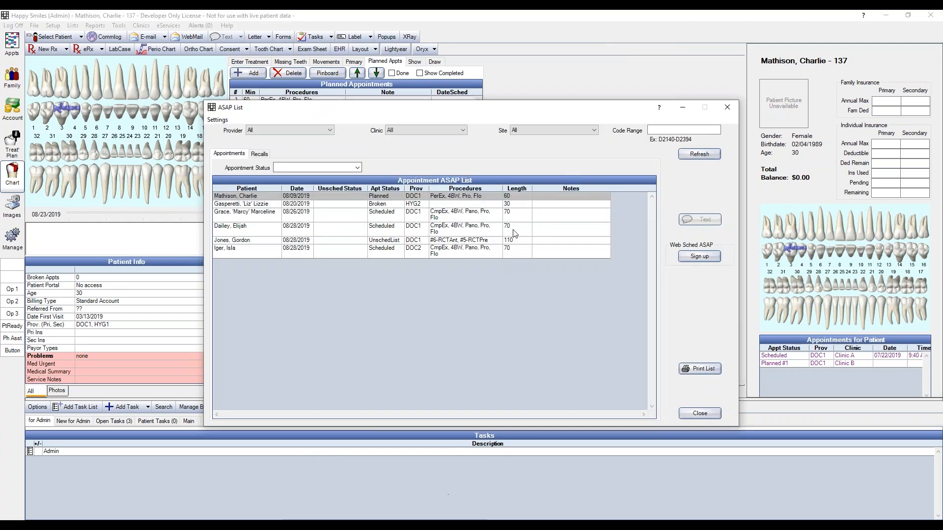
right_click(481, 196)
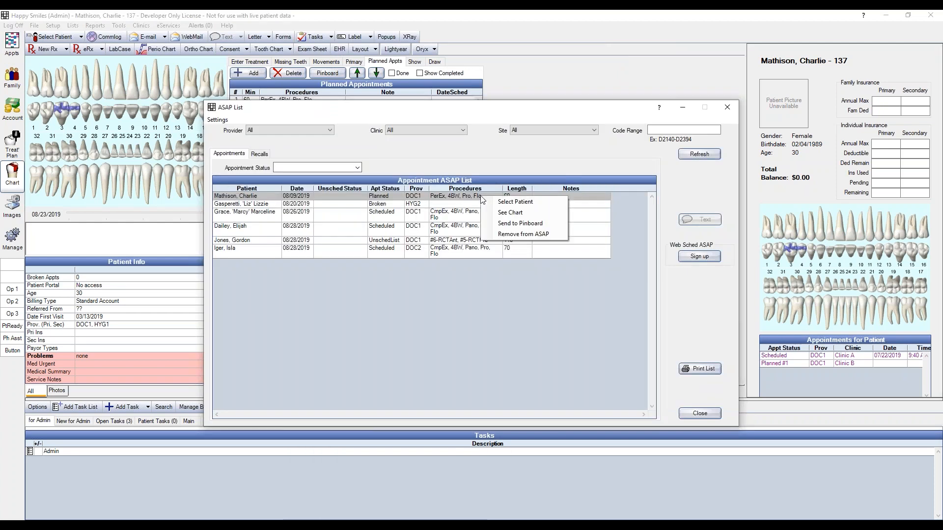
click(502, 225)
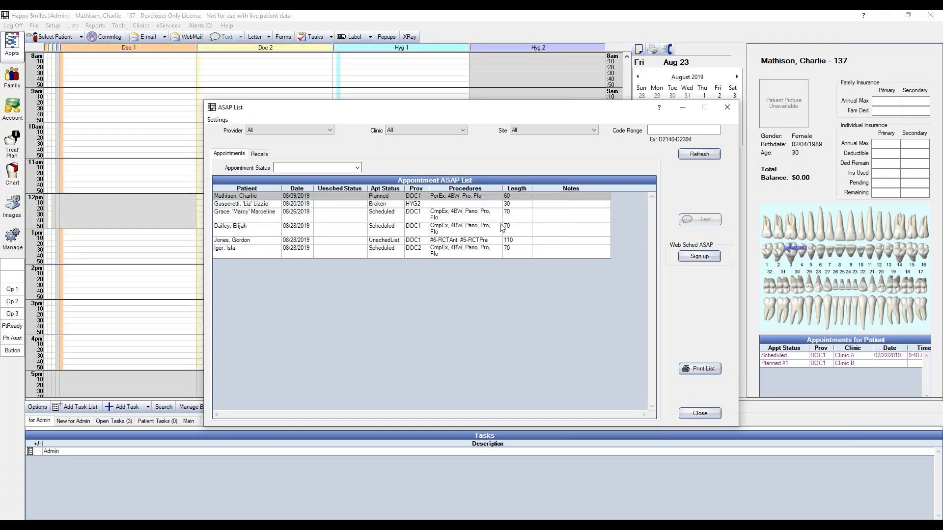
Schedule the pinboard appointment on Aug 23 at 10am in the Doc 1 operatory, accepting the provider change
click(508, 93)
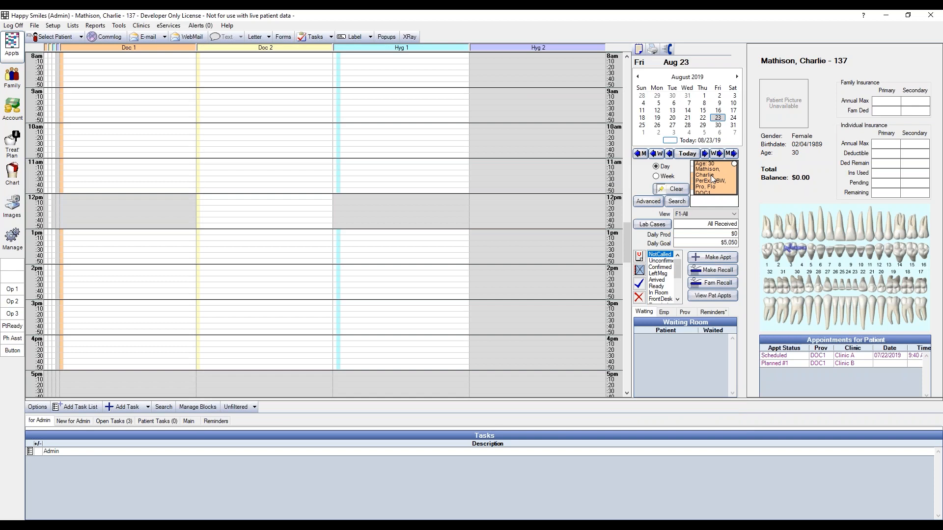
drag(711, 175, 80, 139)
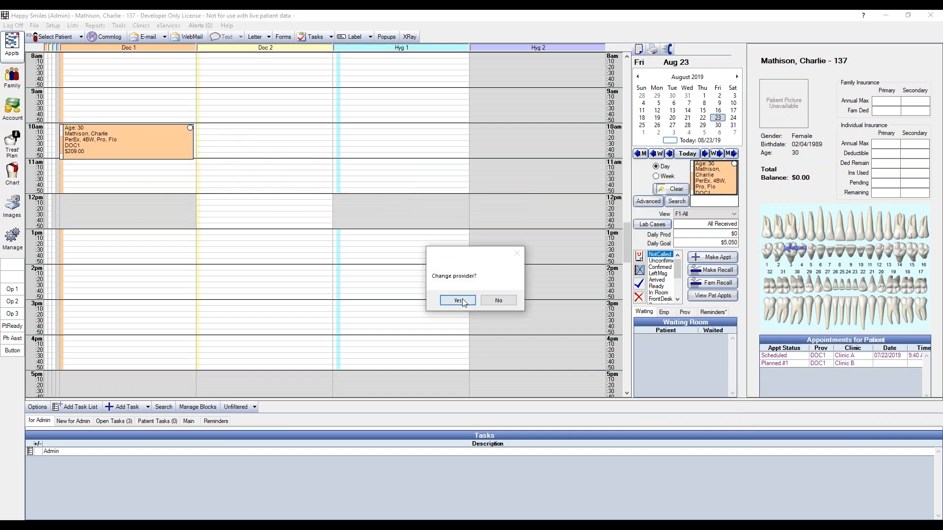
click(491, 302)
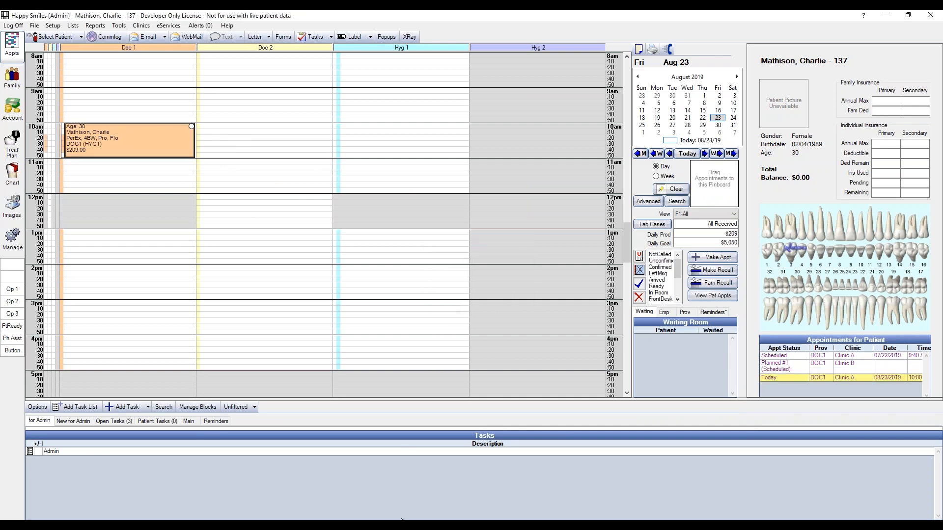
Return to the ASAP list and view the Remove from ASAP option for the Planned appointment without applying it
click(443, 499)
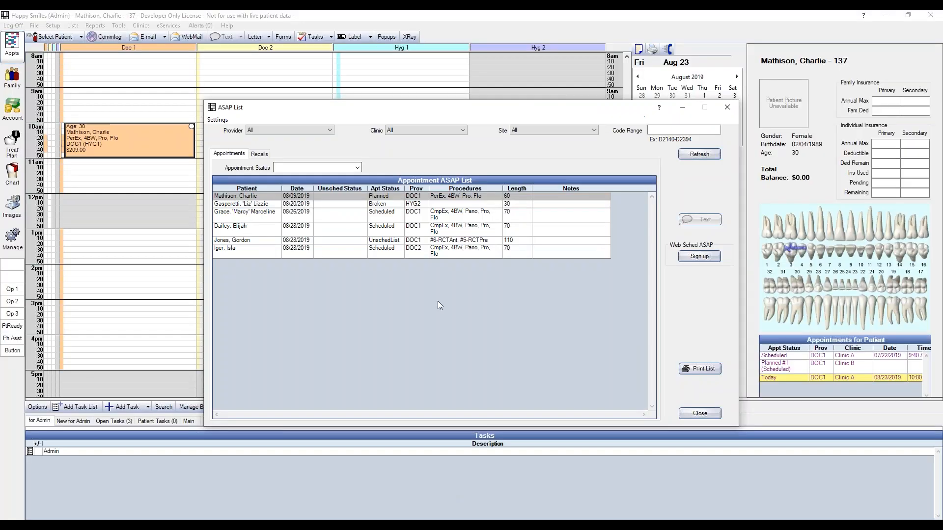
right_click(453, 198)
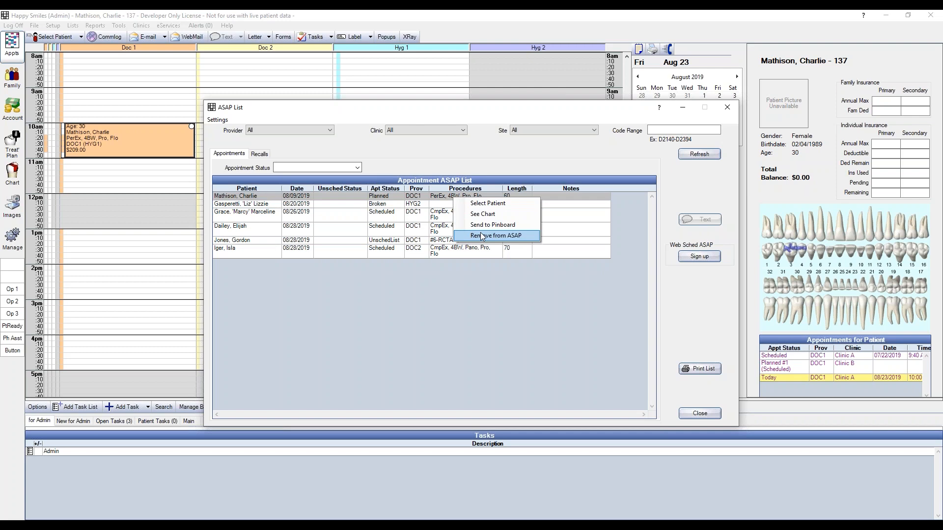
click(480, 294)
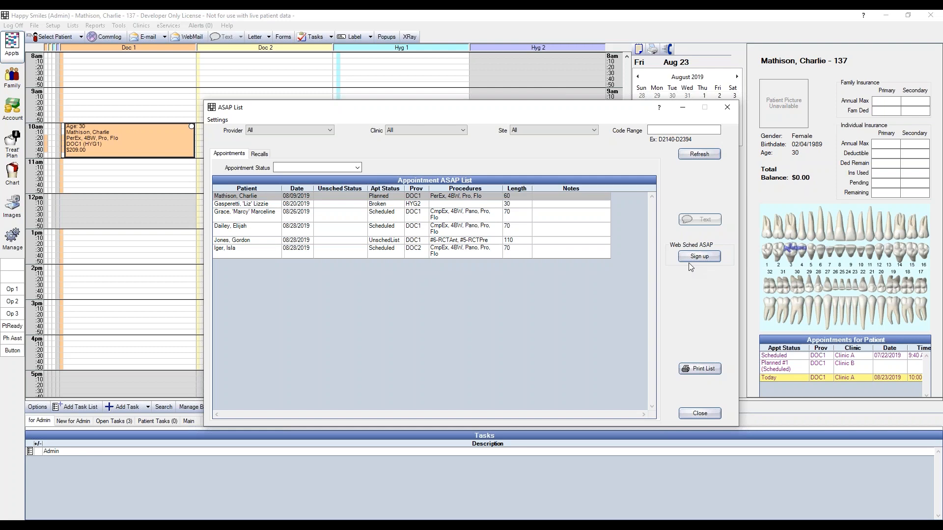
Review the message templates, daily Web Sched text limit and clinic choices in the ASAP list setup, then close it
click(218, 120)
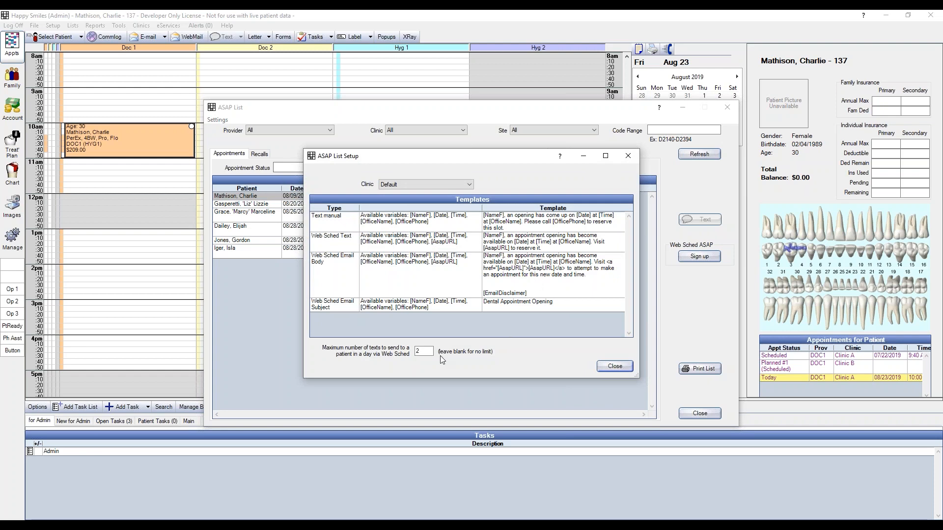
double_click(424, 351)
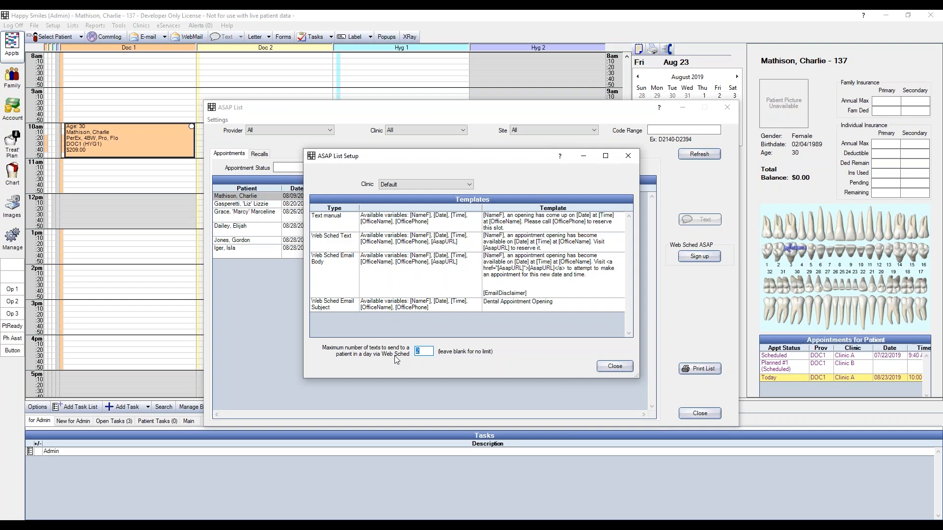
click(424, 351)
click(464, 185)
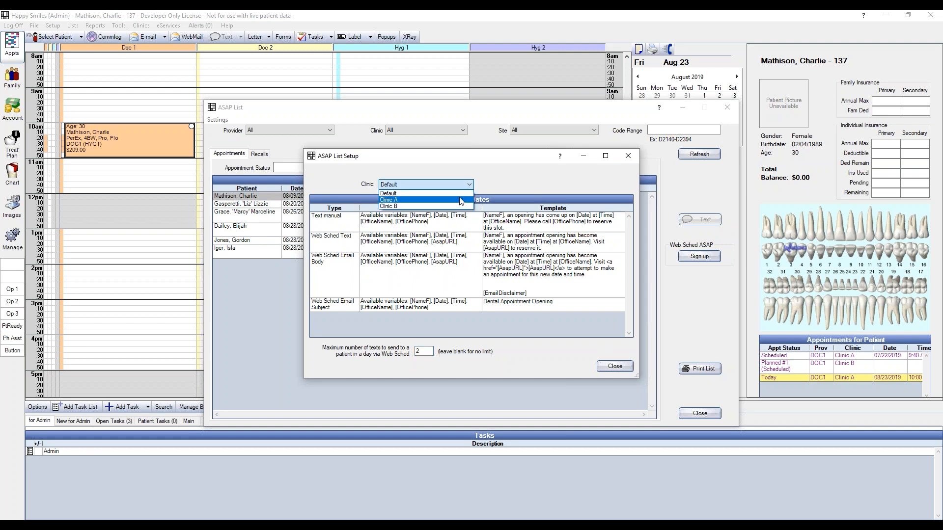
click(464, 183)
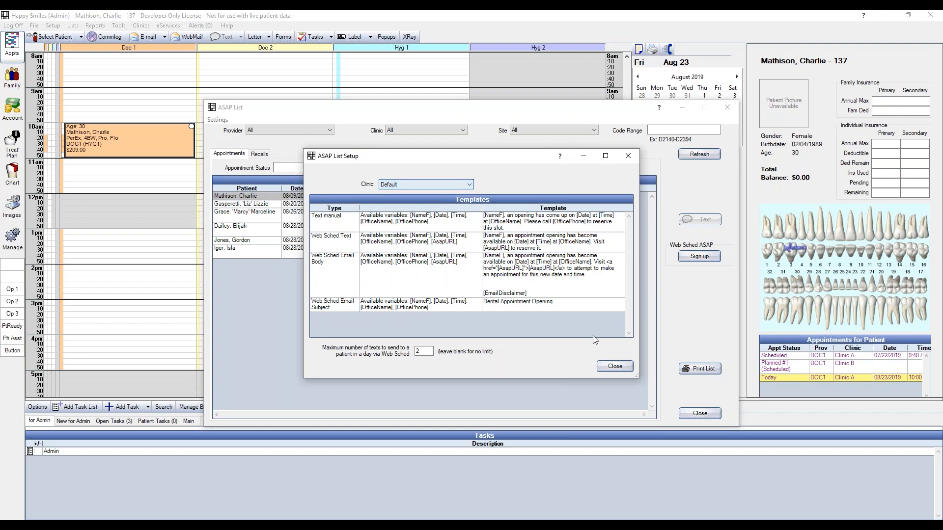
click(615, 366)
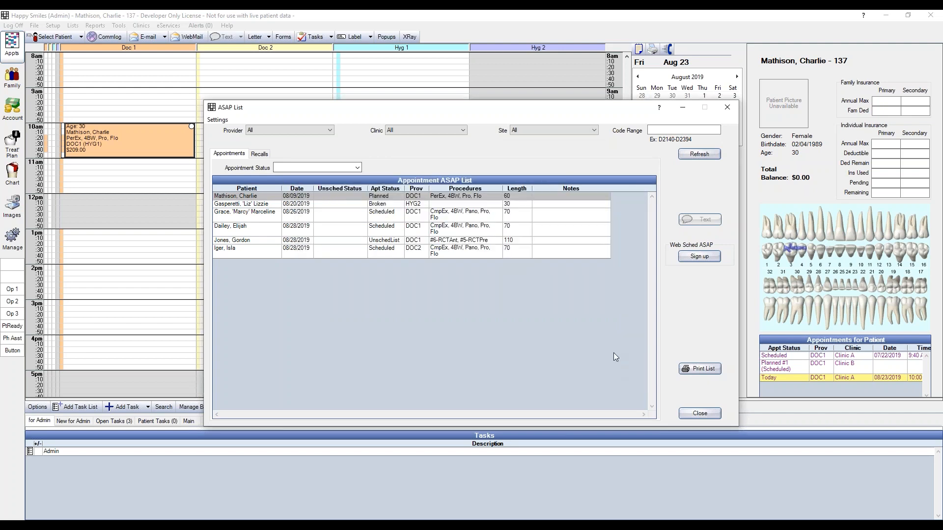